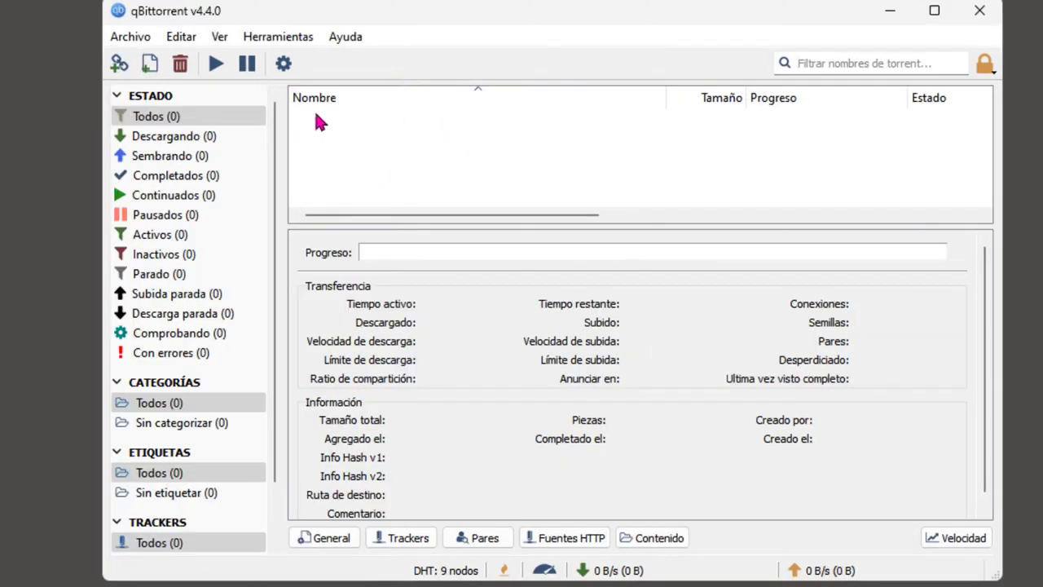
# - Enable the search engine, accept installing the required Python interpreter, and open the search view
pyautogui.click(213, 34)
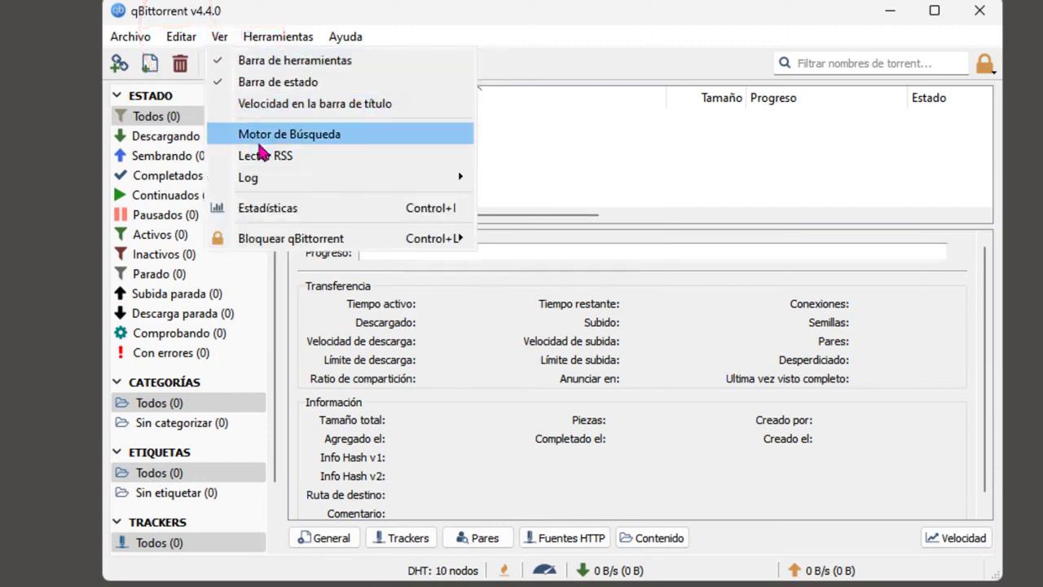
pyautogui.click(279, 140)
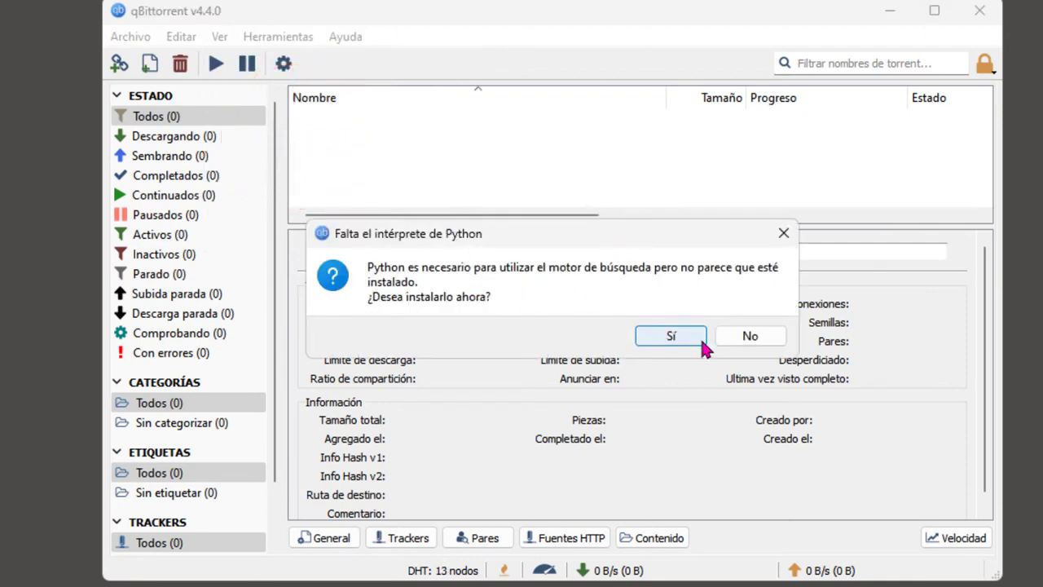
pyautogui.click(671, 339)
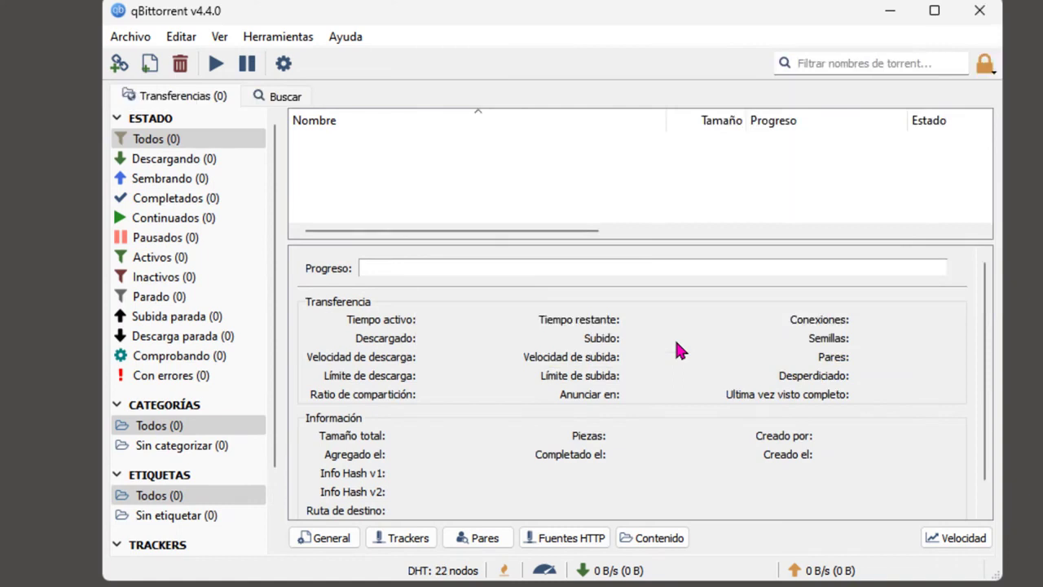
pyautogui.click(280, 99)
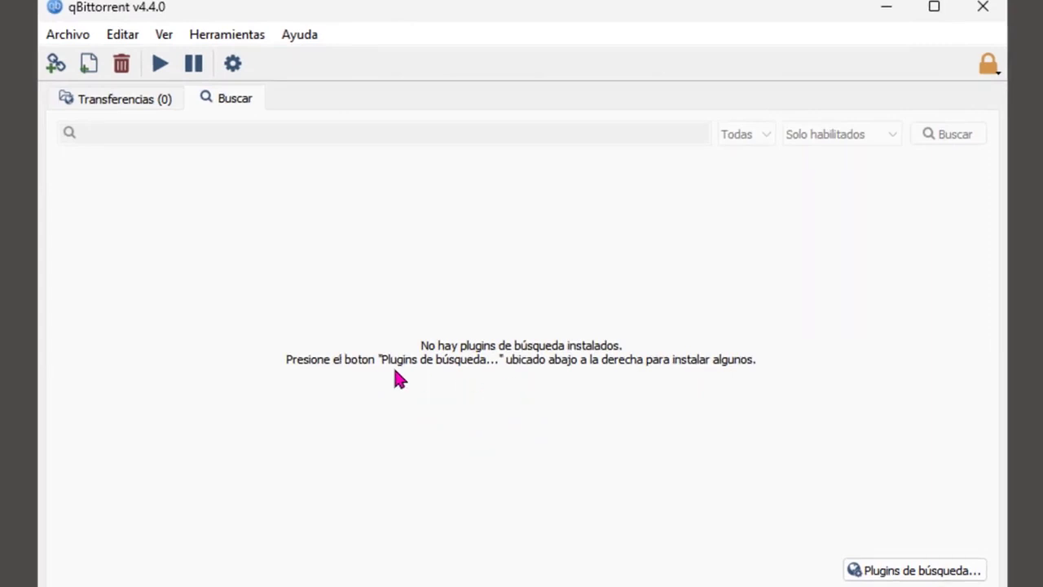
# - From the unofficial search plugins page linked in the plugin manager, save the Linux Tracker plugin as linuxtracker.py in Descargas
pyautogui.click(925, 571)
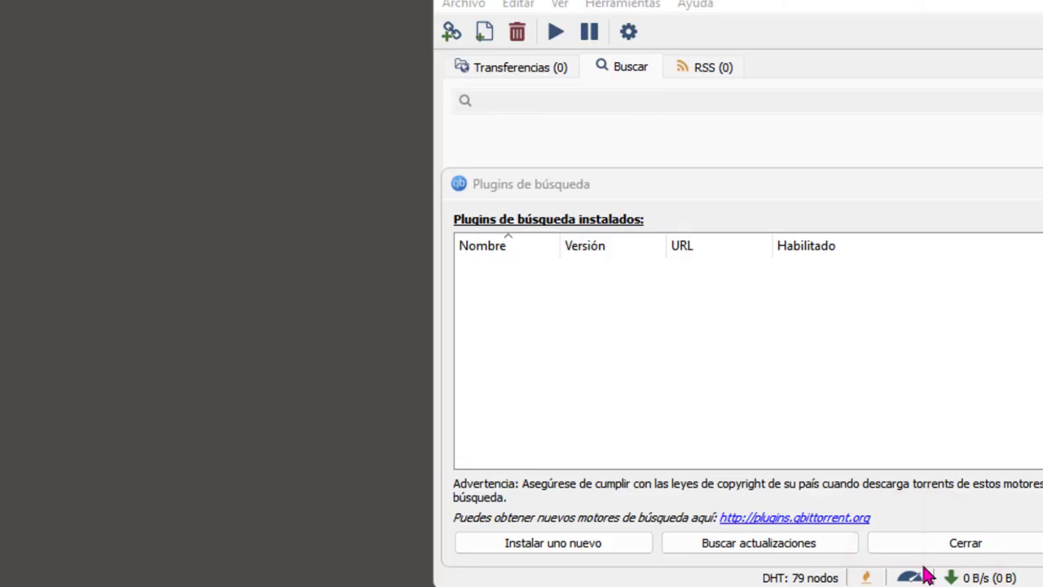
pyautogui.click(818, 522)
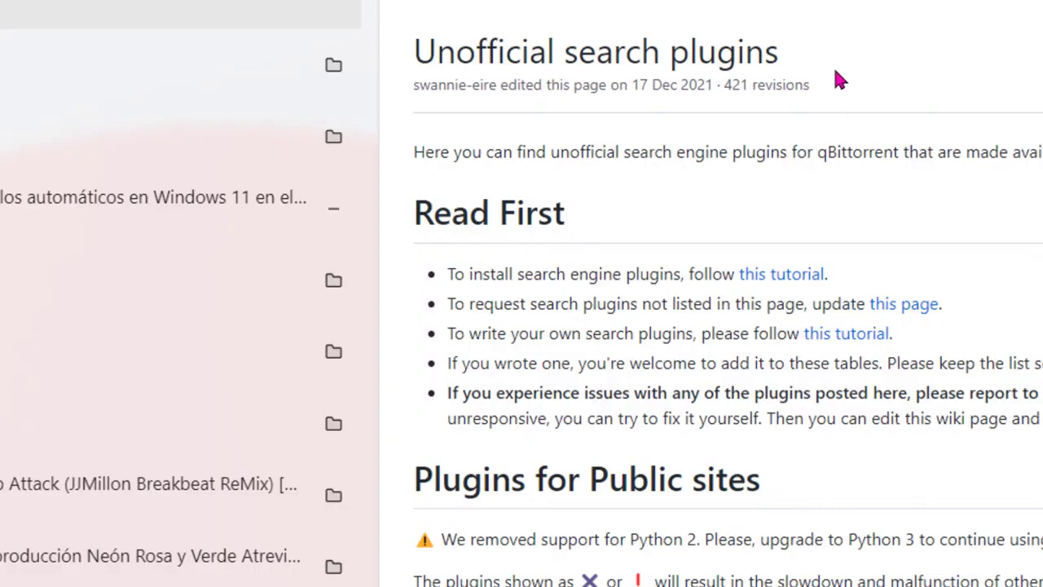
pyautogui.scroll(-15, 837, 73)
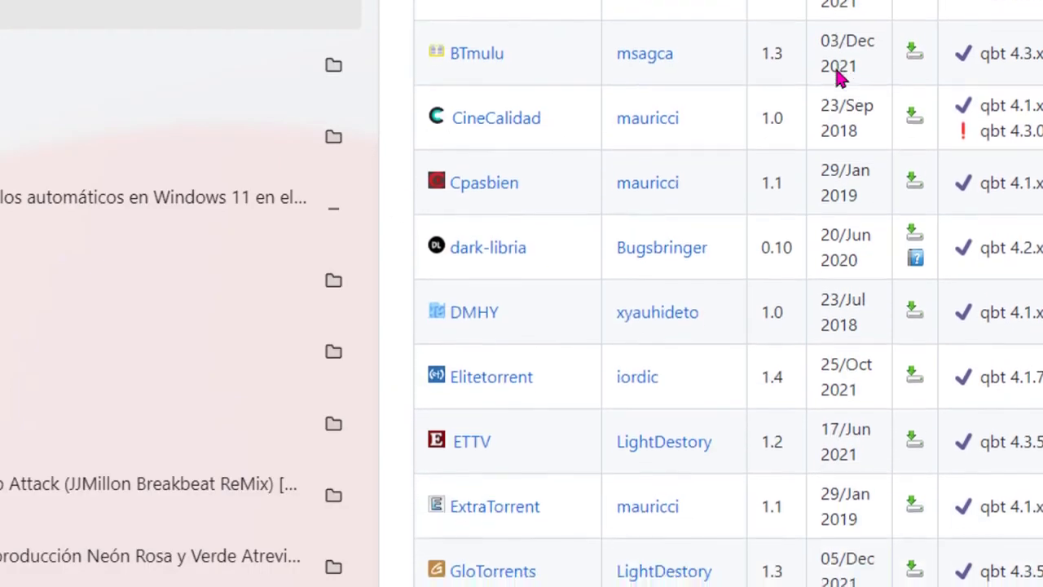
pyautogui.scroll(-20, 839, 78)
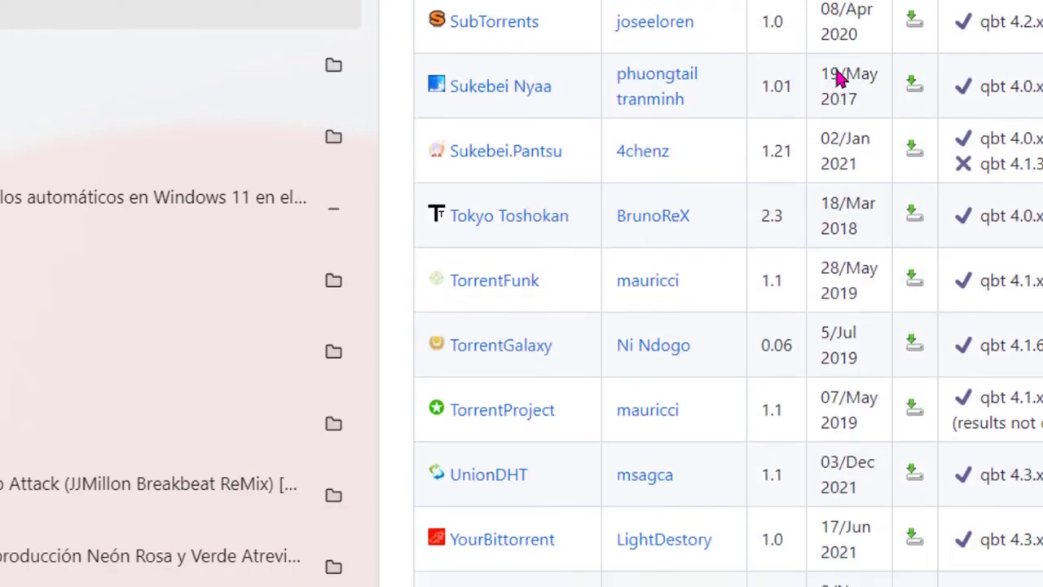
pyautogui.scroll(15, 839, 77)
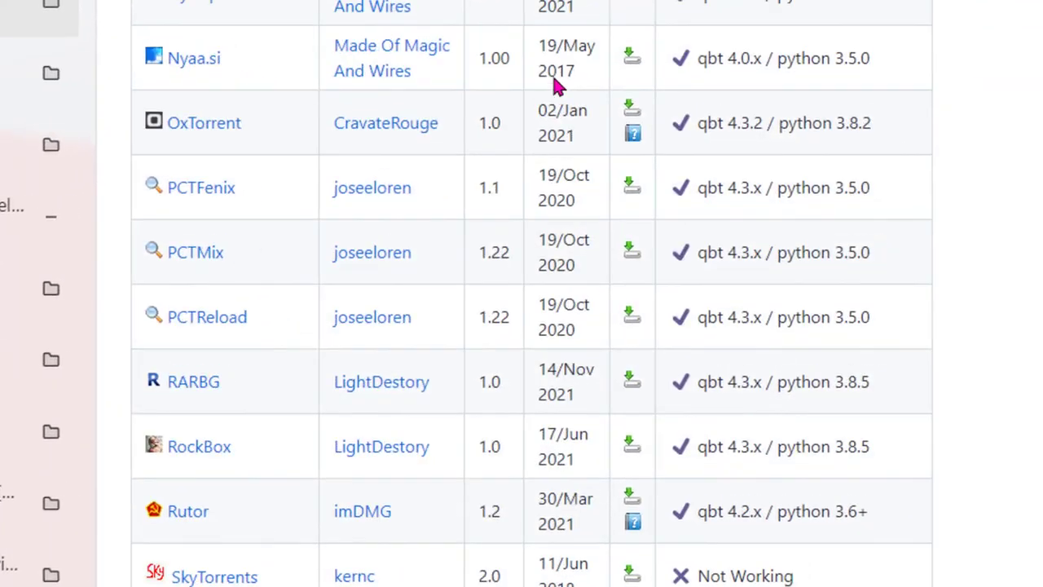
pyautogui.scroll(-5, 522, 81)
pyautogui.scroll(15, 586, 122)
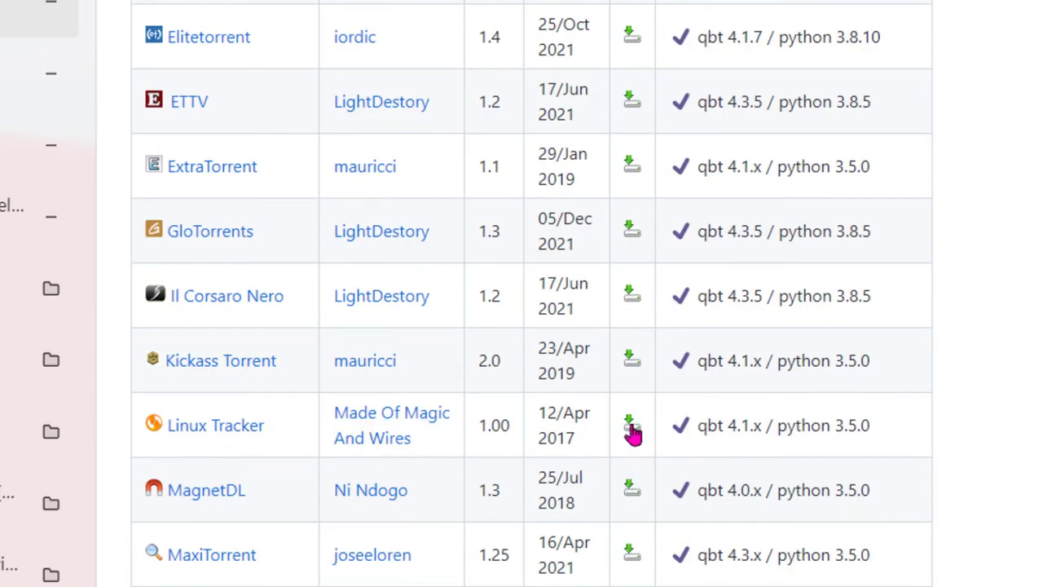
pyautogui.rightClick(632, 435)
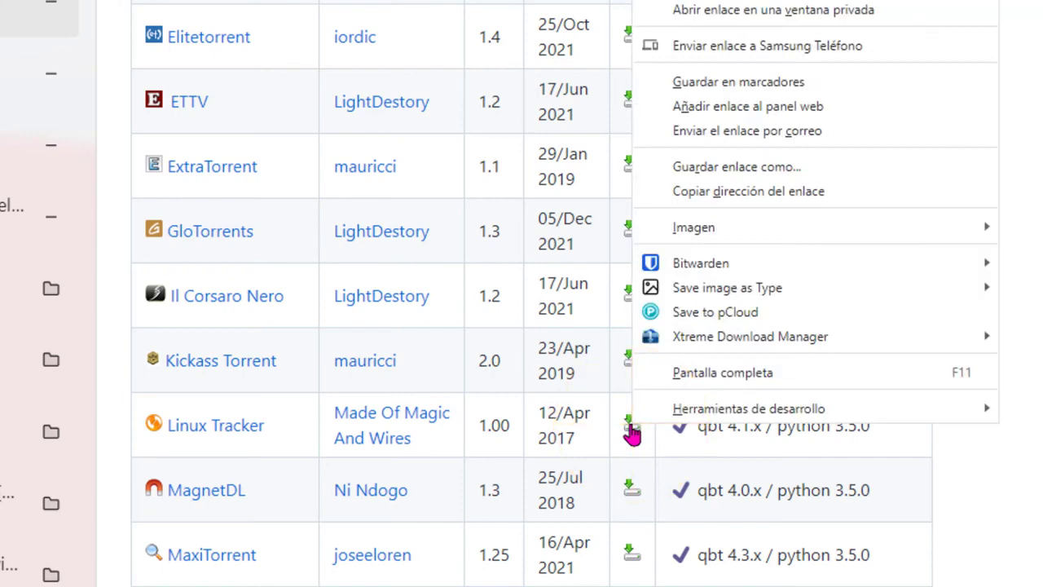
pyautogui.click(787, 165)
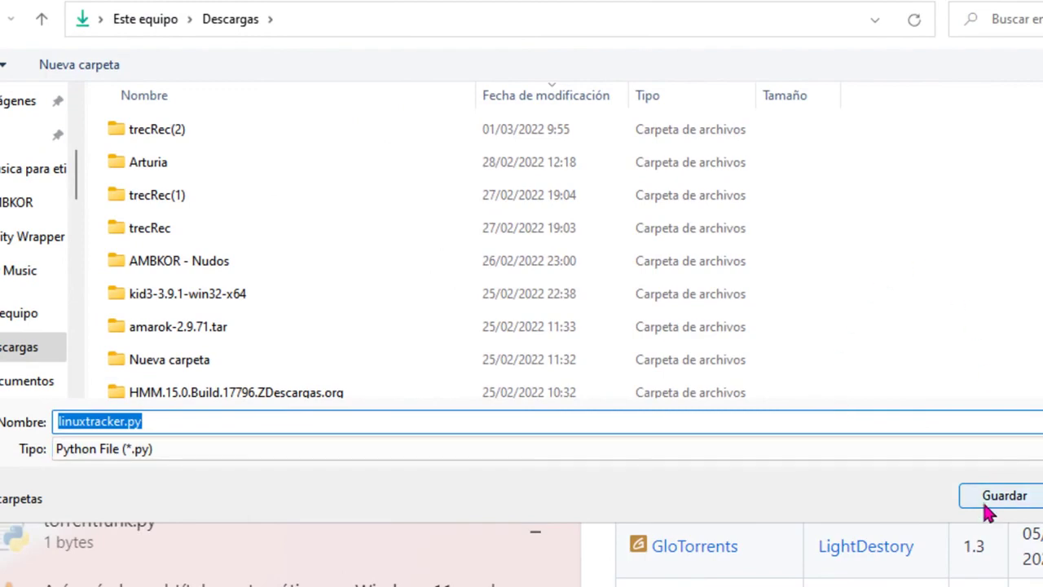
pyautogui.click(1002, 500)
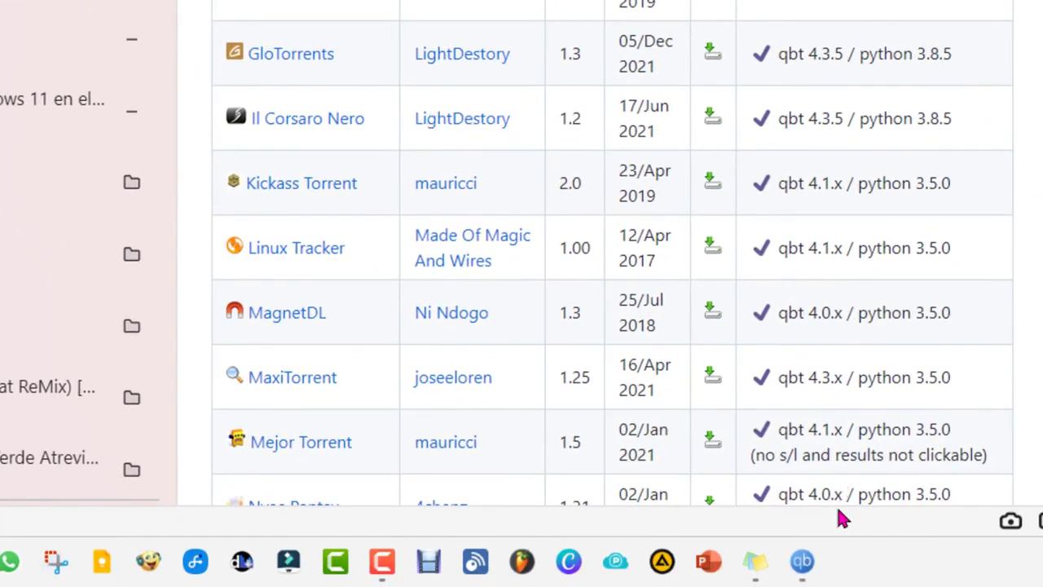
# - Back in qBittorrent, install a new search plugin from the local file linuxtracker.py in the Descargas folder
pyautogui.click(802, 562)
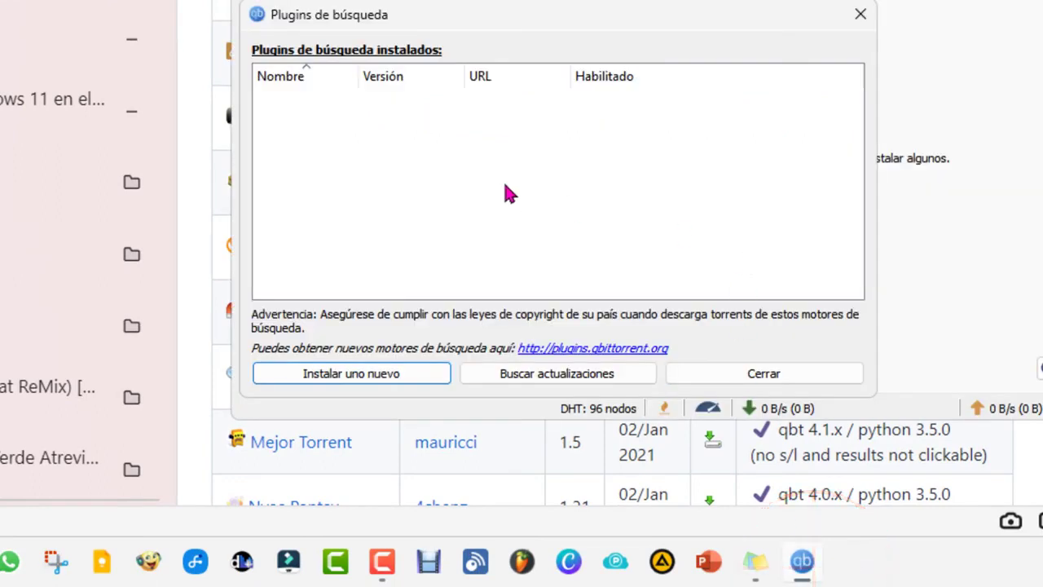
pyautogui.click(366, 373)
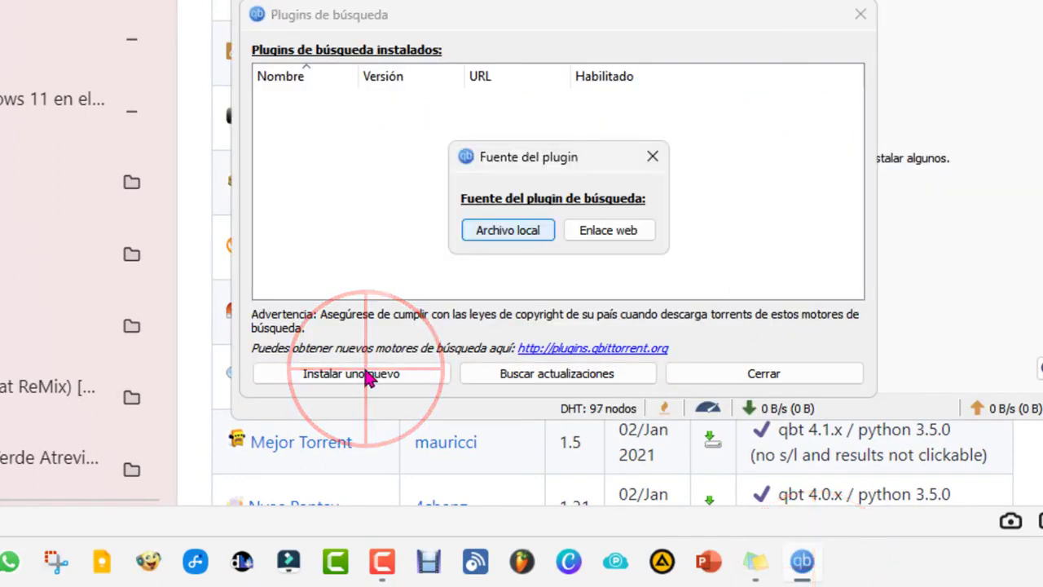
pyautogui.click(507, 231)
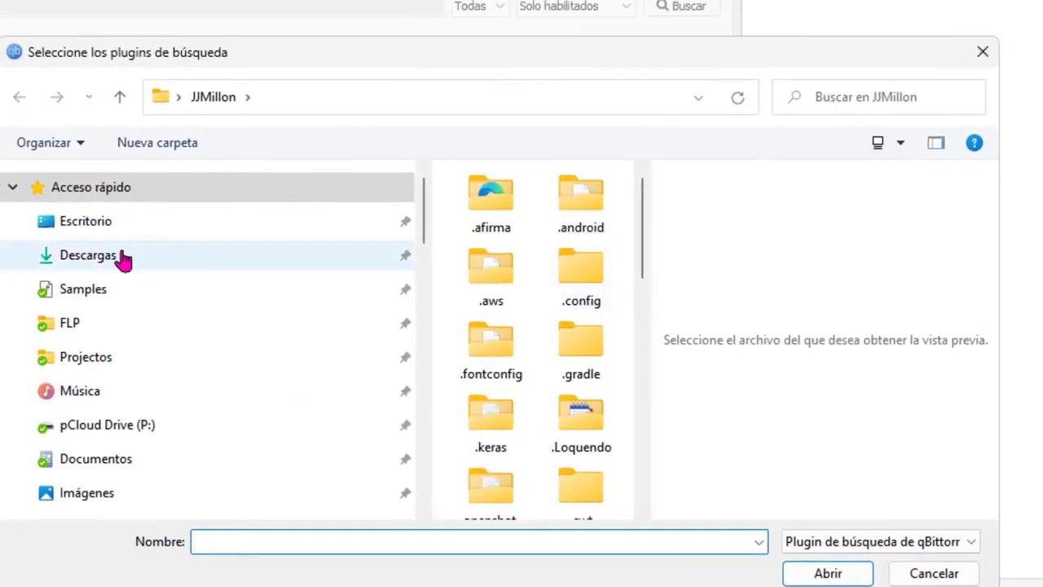
pyautogui.click(122, 256)
pyautogui.click(538, 207)
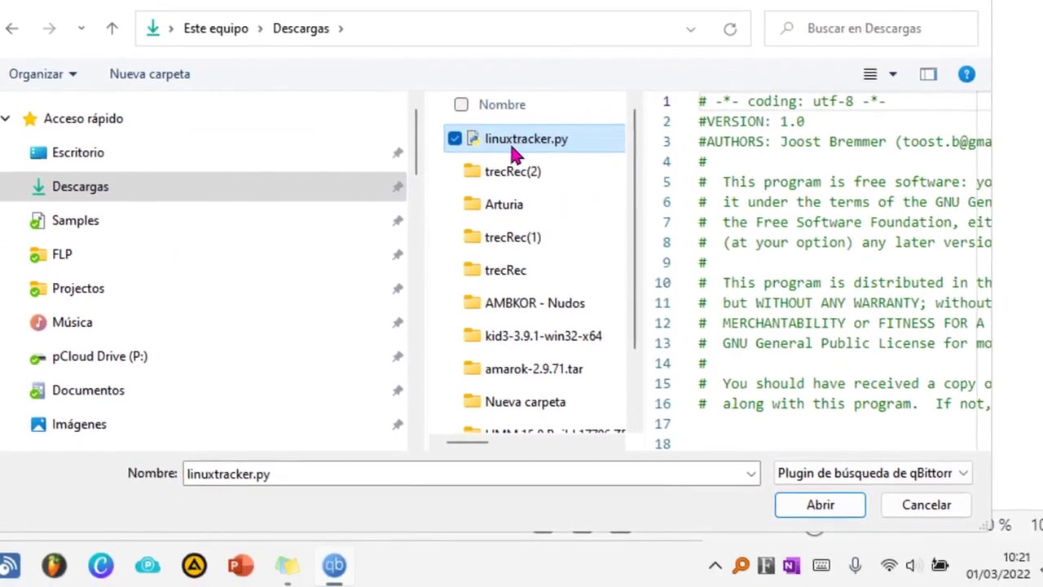
pyautogui.click(824, 502)
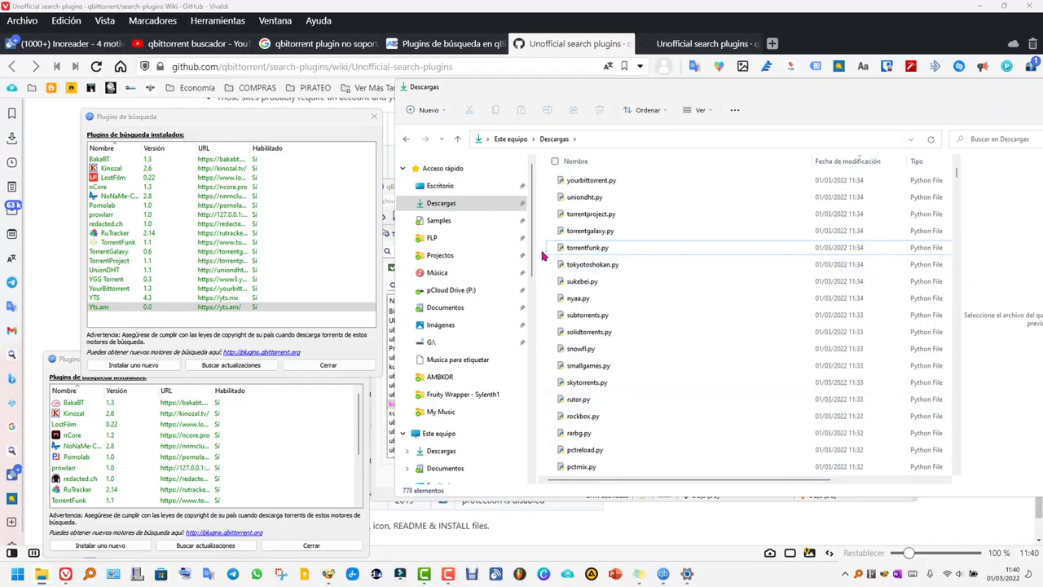
# - Select a group of downloaded plugin .py files in Descargas and drop them onto the installed search plugins list
pyautogui.moveTo(543, 256); pyautogui.dragTo(634, 475)
pyautogui.moveTo(699, 523); pyautogui.dragTo(351, 297)
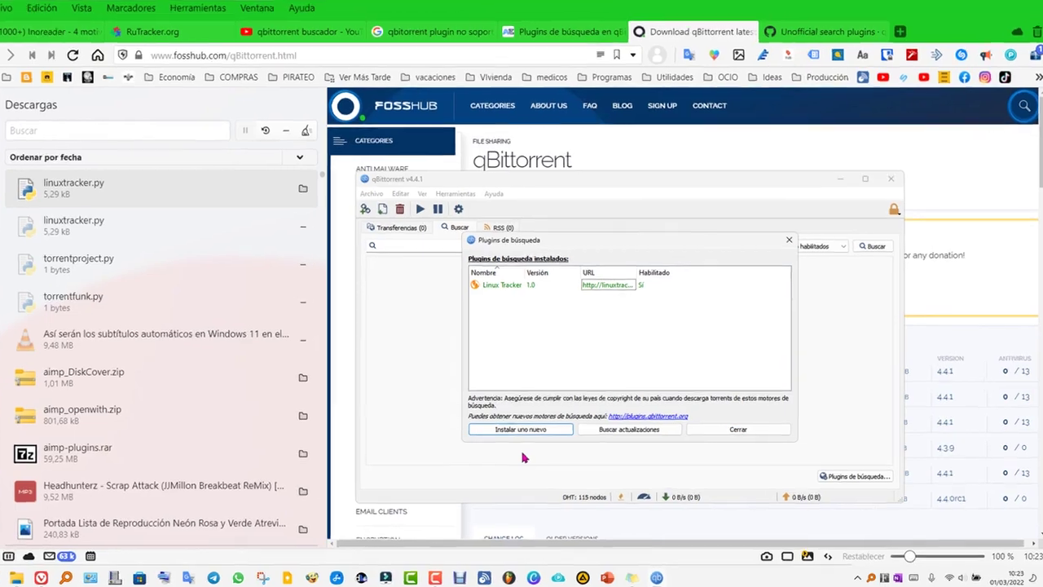
# - On the plugins page in the browser, open the RuTracker plugin's rutracker.py file and copy its web address
pyautogui.click(534, 457)
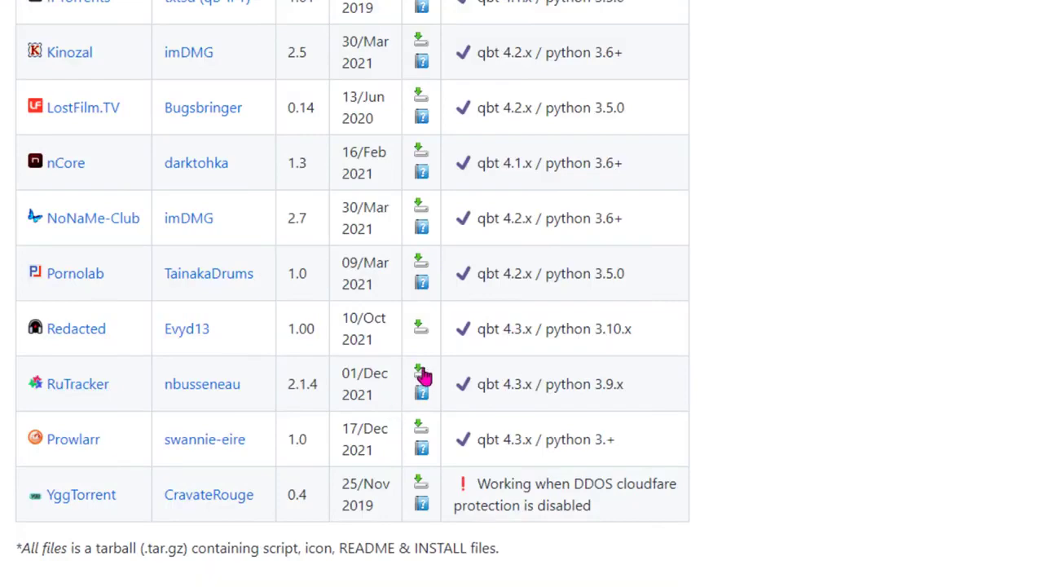
pyautogui.click(422, 376)
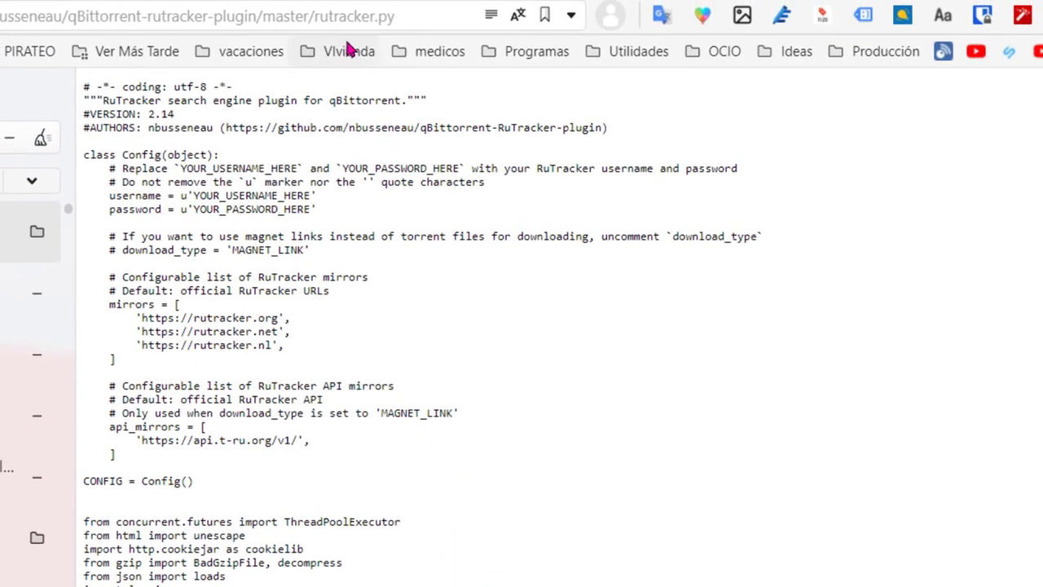
pyautogui.click(336, 13)
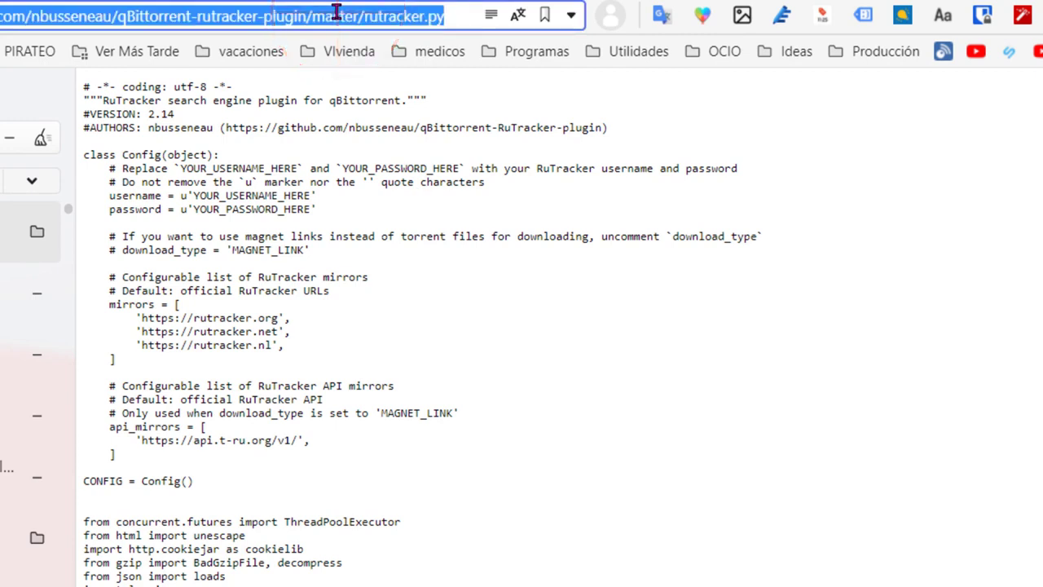
pyautogui.rightClick(317, 14)
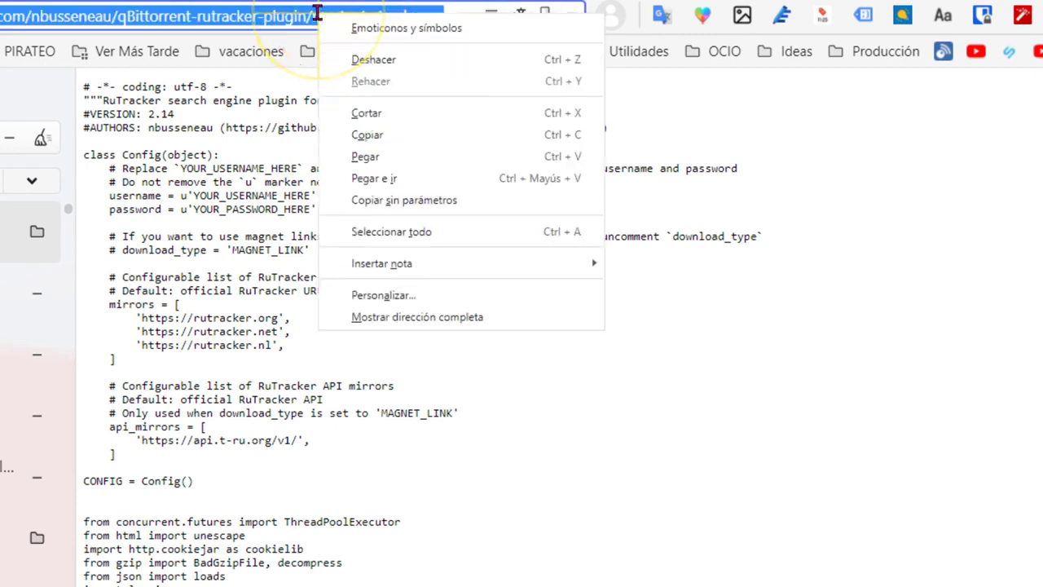
pyautogui.click(389, 135)
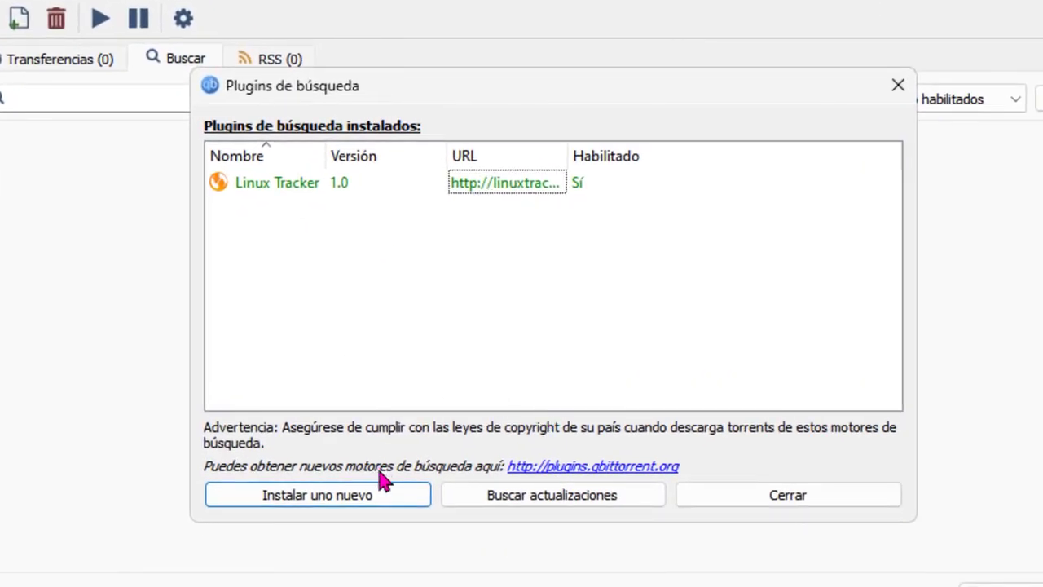
# - In qBittorrent, install the RuTracker plugin from the copied rutracker.py web link and close the plugin manager
pyautogui.click(366, 491)
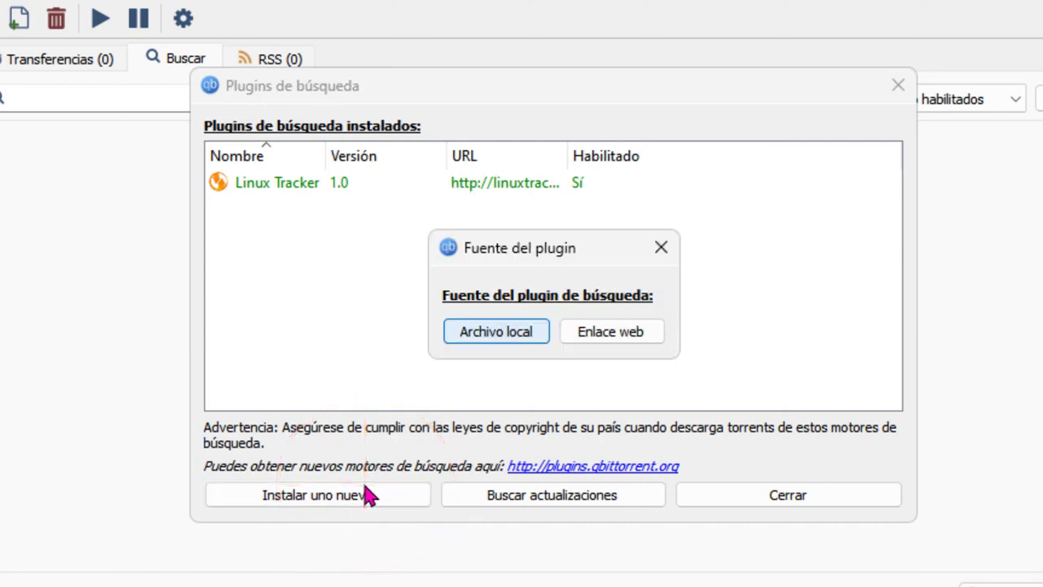
pyautogui.click(622, 342)
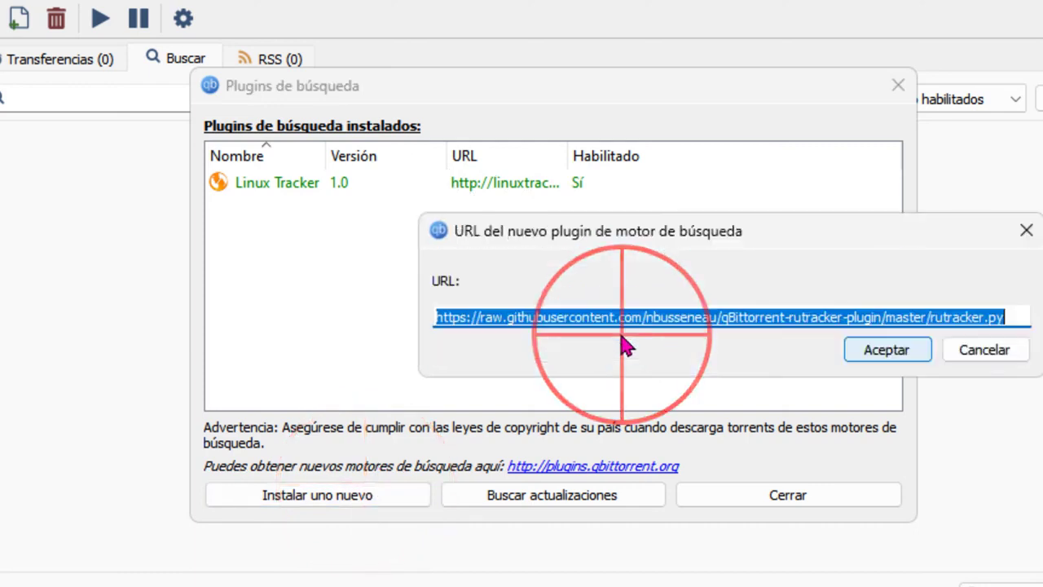
pyautogui.rightClick(842, 314)
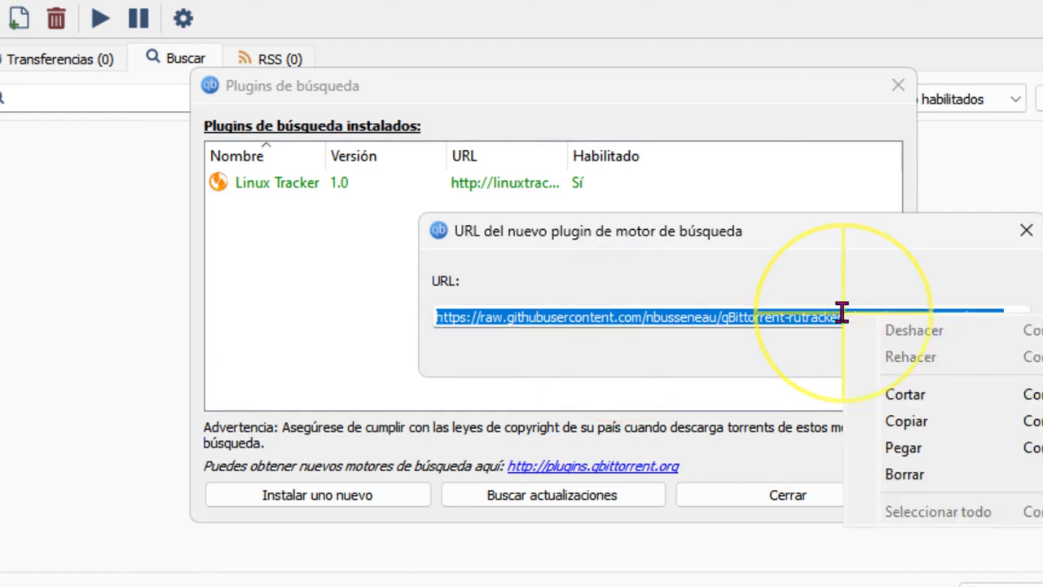
pyautogui.click(756, 375)
pyautogui.click(872, 352)
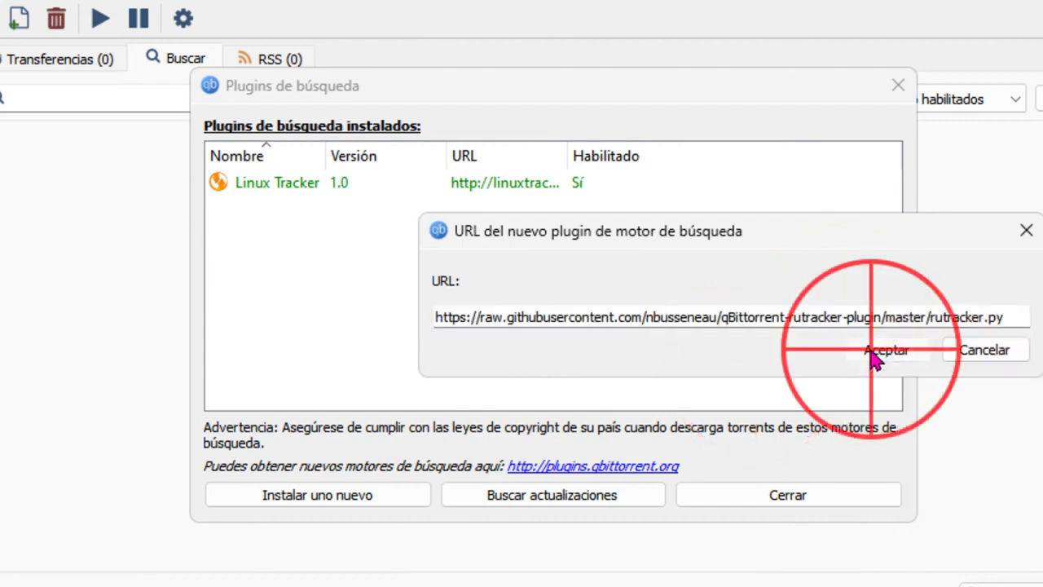
pyautogui.click(769, 514)
pyautogui.click(807, 494)
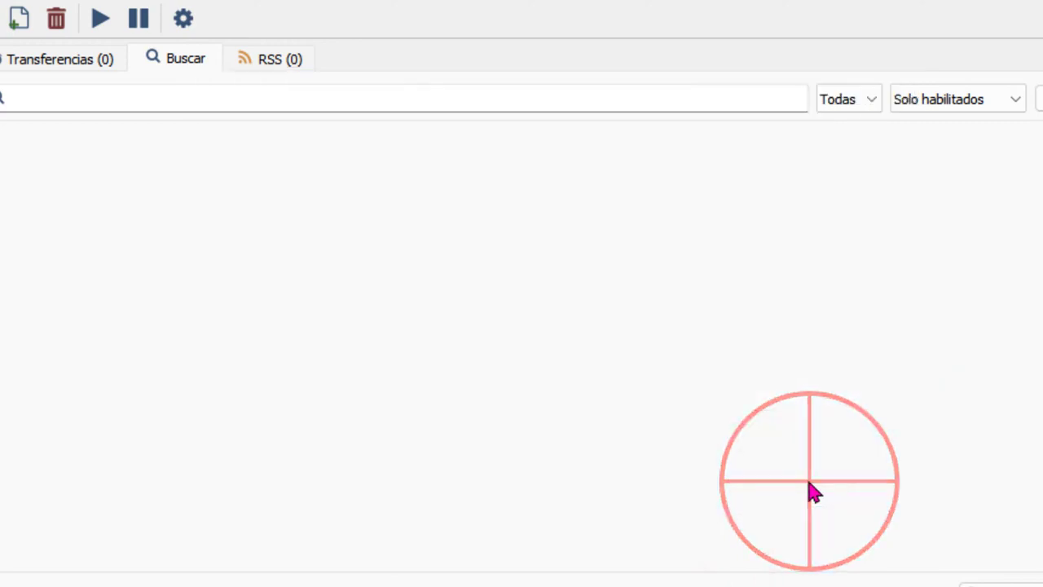
# - Search for "ubuntu" with the enabled plugins and sort the results by size and by number of seeds
pyautogui.write('ubuntu')
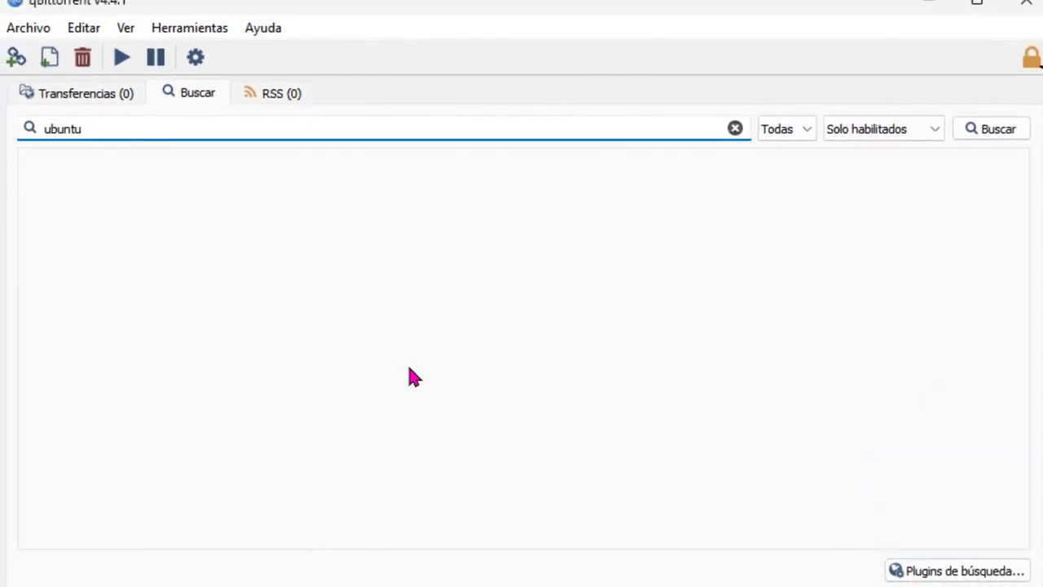
pyautogui.press('Return')
pyautogui.click(468, 228)
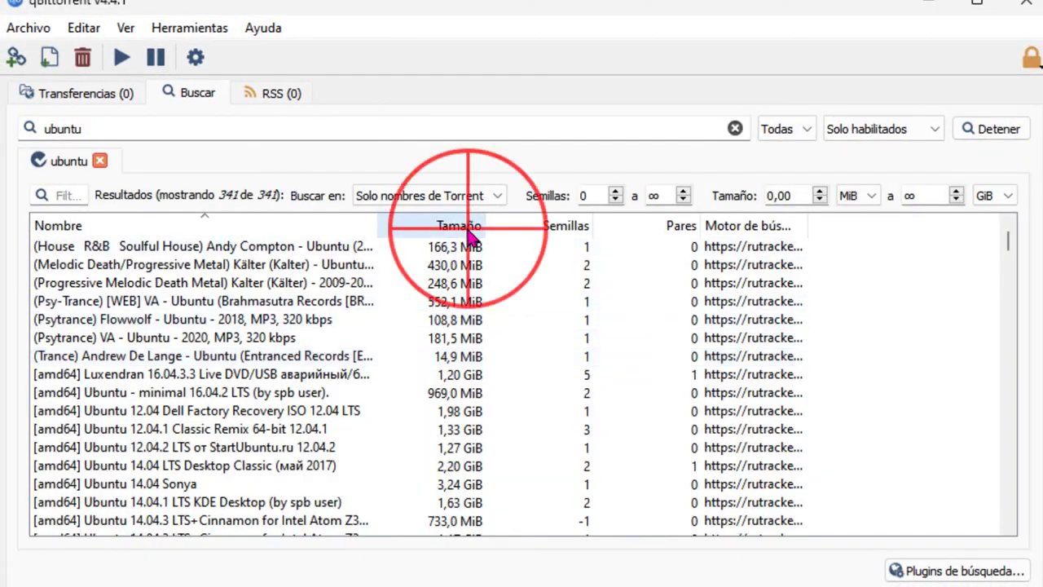
pyautogui.click(565, 228)
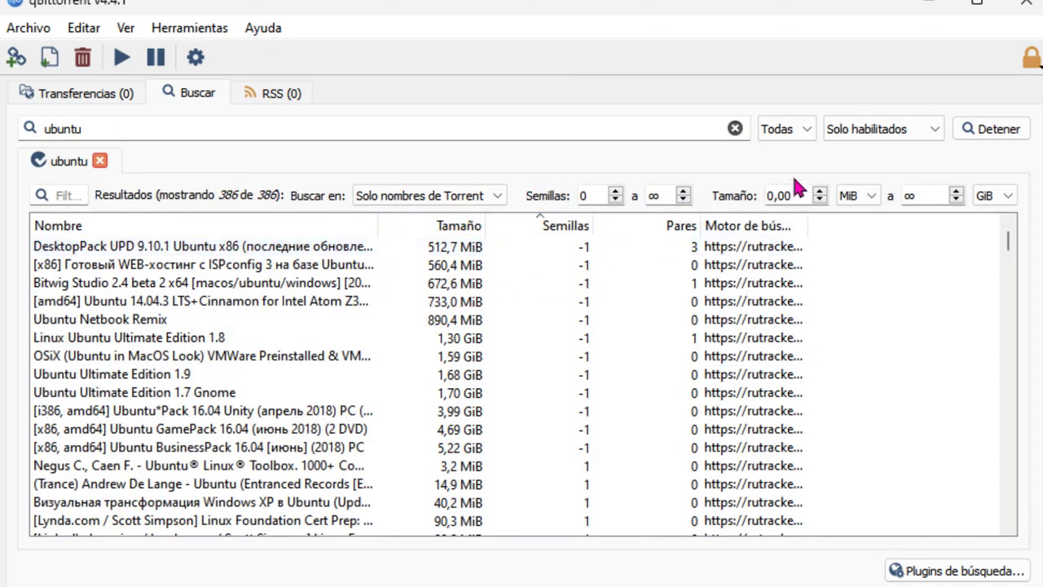
# - Examine the available choices for the search category, the search engines, and where to look for matches
pyautogui.click(809, 139)
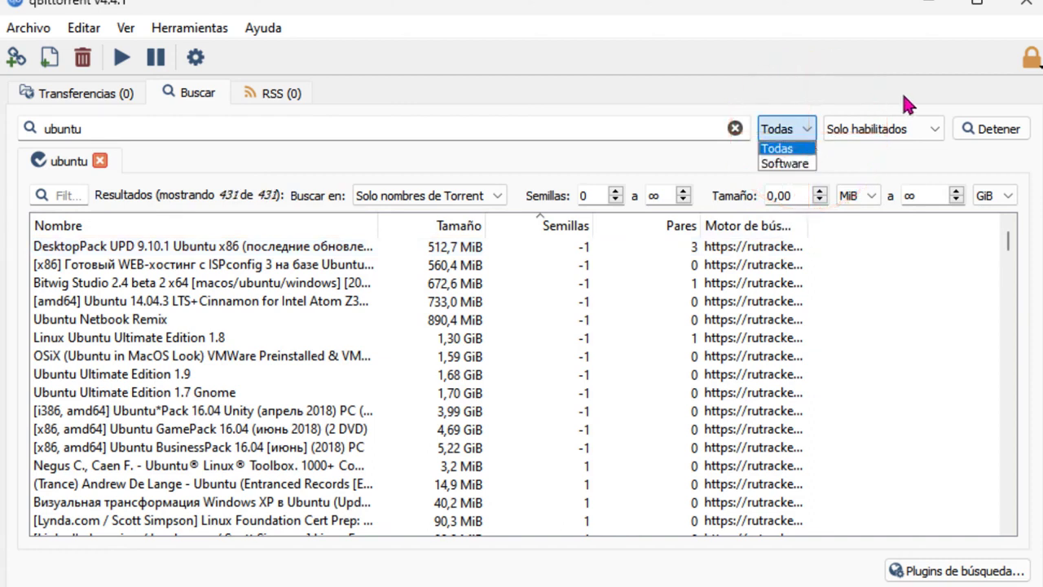
pyautogui.click(896, 140)
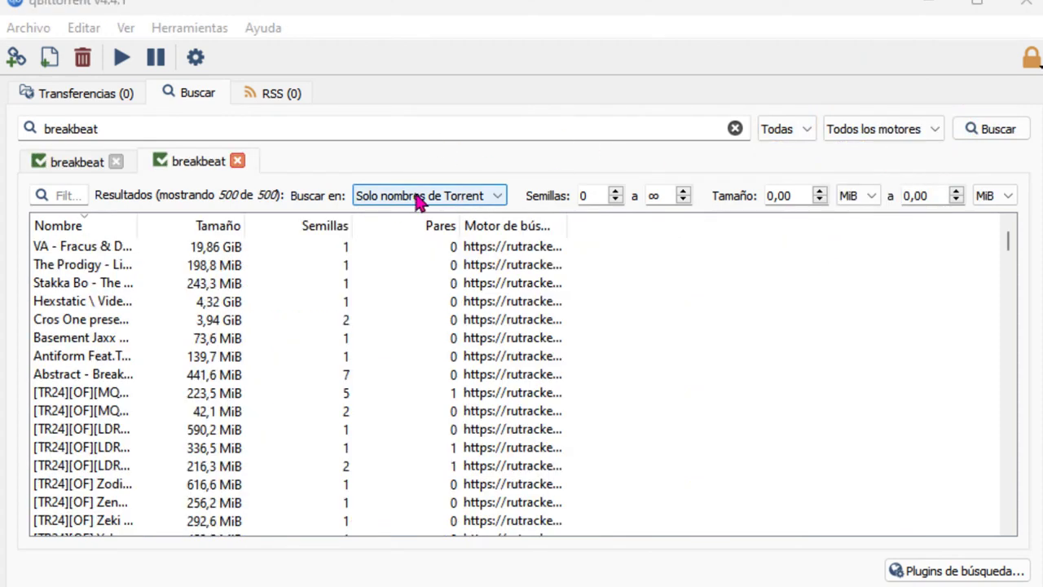
pyautogui.click(471, 199)
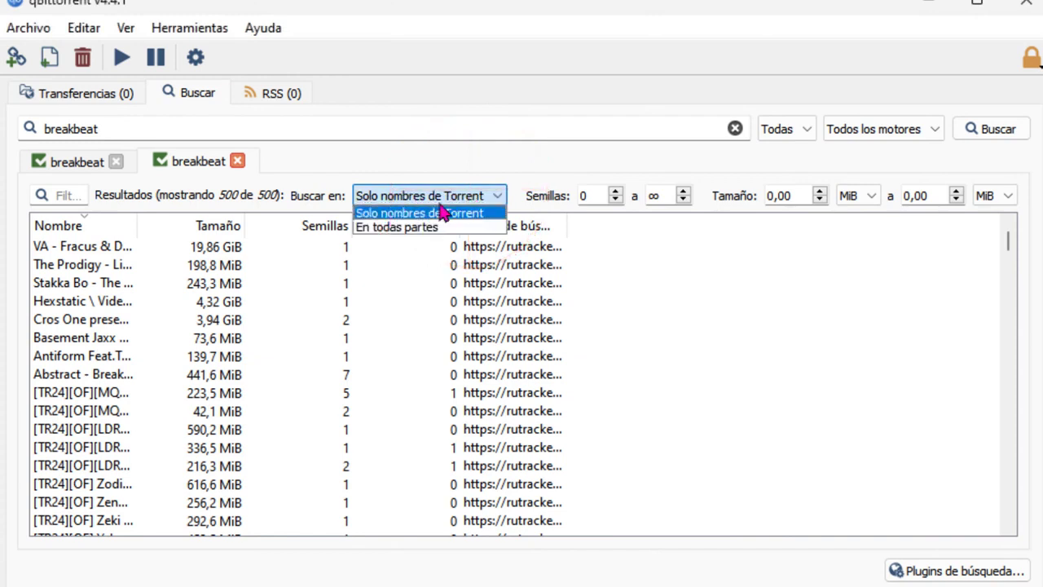
# - Filter the breakbeat results by size, setting the minimum to 10 MiB and raising the maximum size in MiB
pyautogui.click(648, 266)
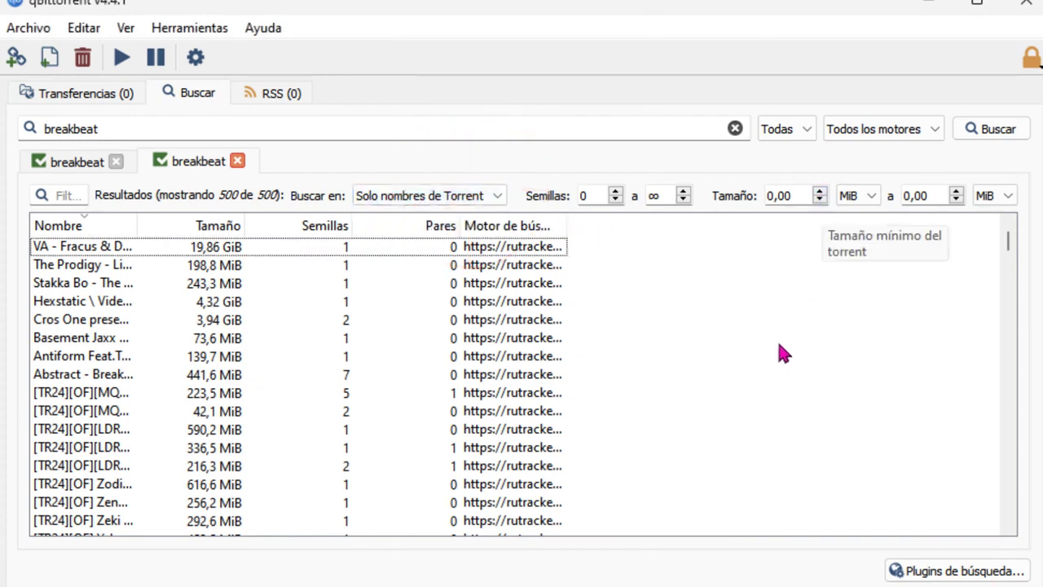
pyautogui.click(821, 193)
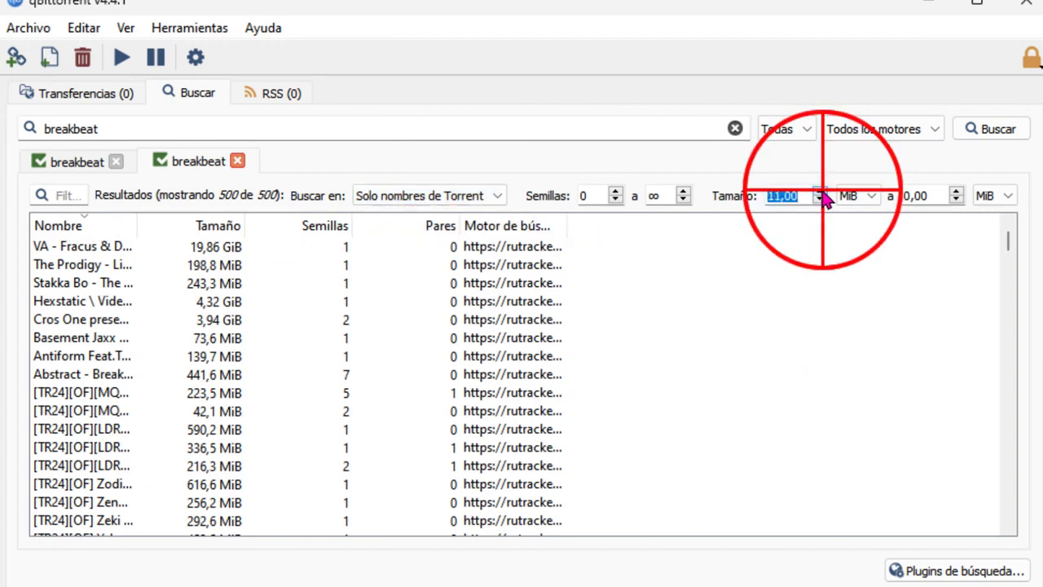
pyautogui.click(821, 199)
pyautogui.click(855, 196)
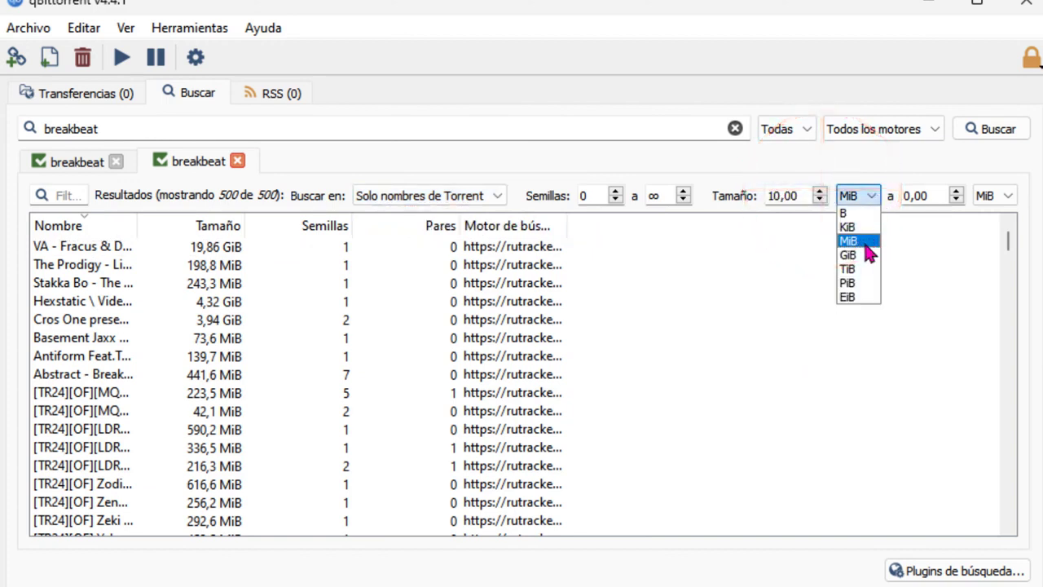
pyautogui.click(860, 249)
pyautogui.click(958, 192)
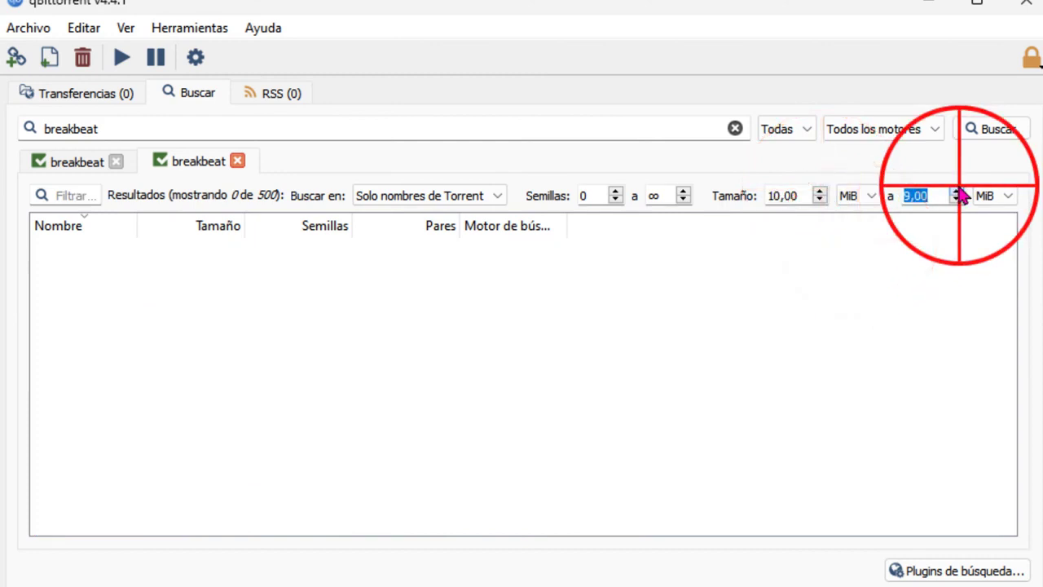
pyautogui.moveTo(958, 191); pyautogui.dragTo(958, 192)
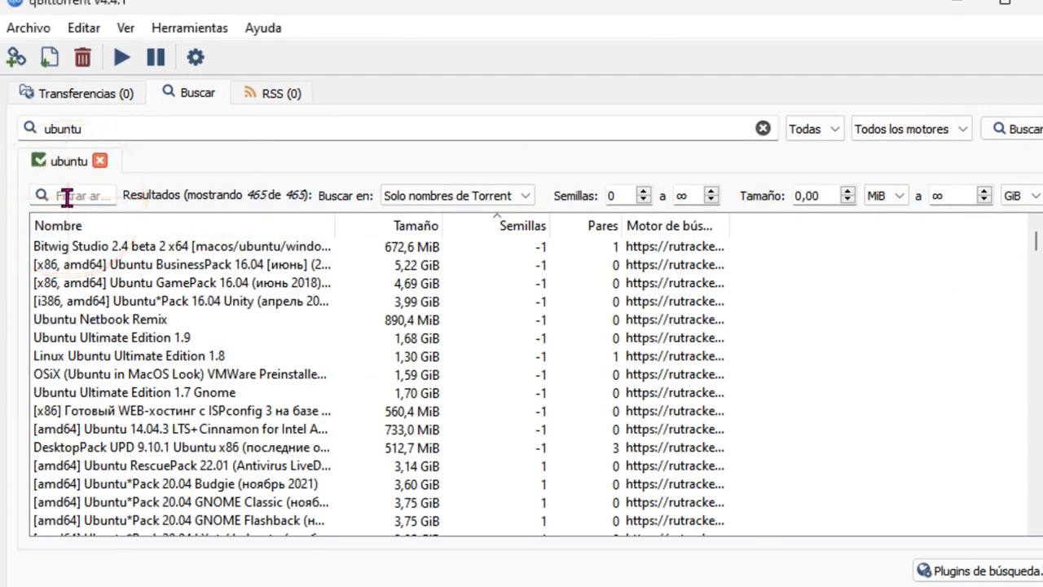
# - Filter the ubuntu results by "beta" and add the "kubuntu 19 10 beta desktop amd64 iso" torrent with the default download options
pyautogui.click(66, 198)
pyautogui.write('beta')
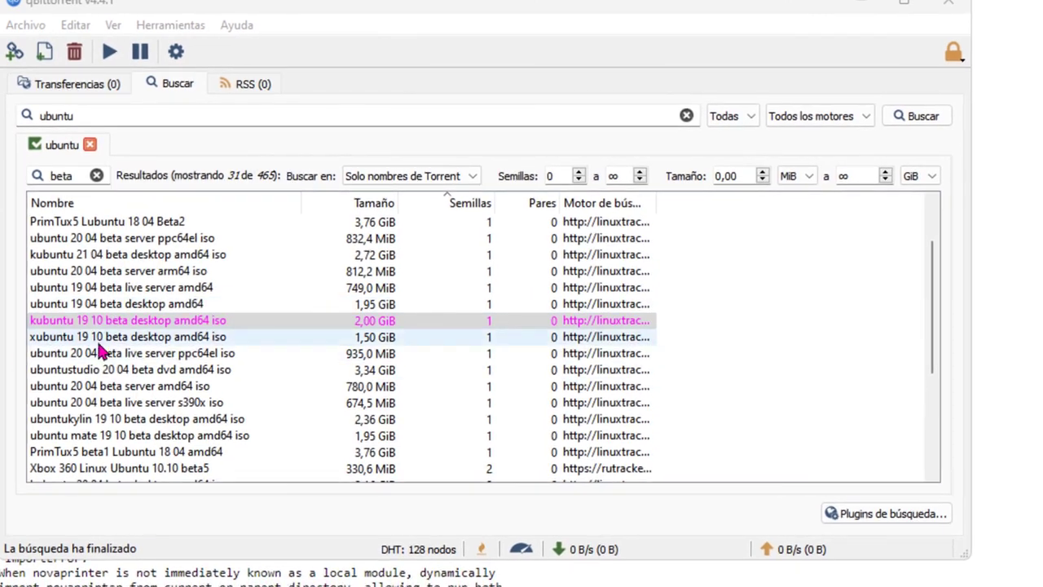
pyautogui.click(92, 323)
pyautogui.doubleClick(92, 320)
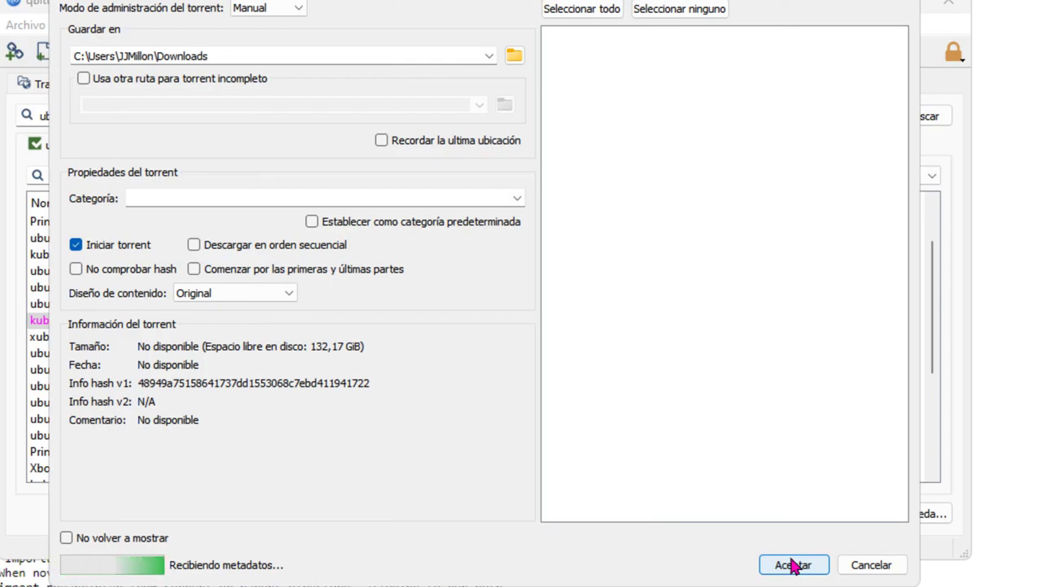
pyautogui.click(791, 564)
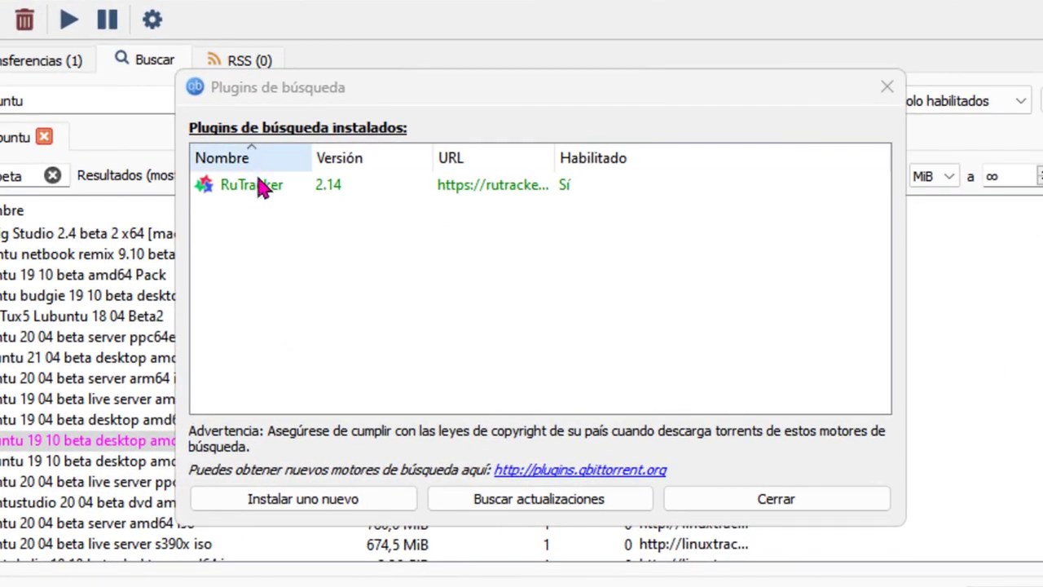
# - Open the enable and uninstall options for the RuTracker plugin in the list of installed search plugins
pyautogui.click(261, 186)
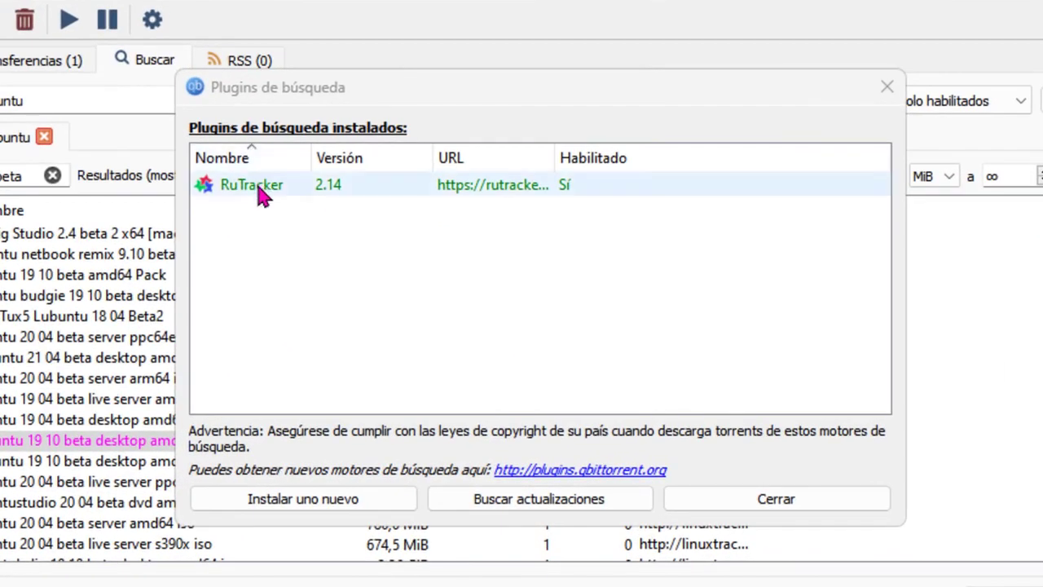
pyautogui.rightClick(260, 187)
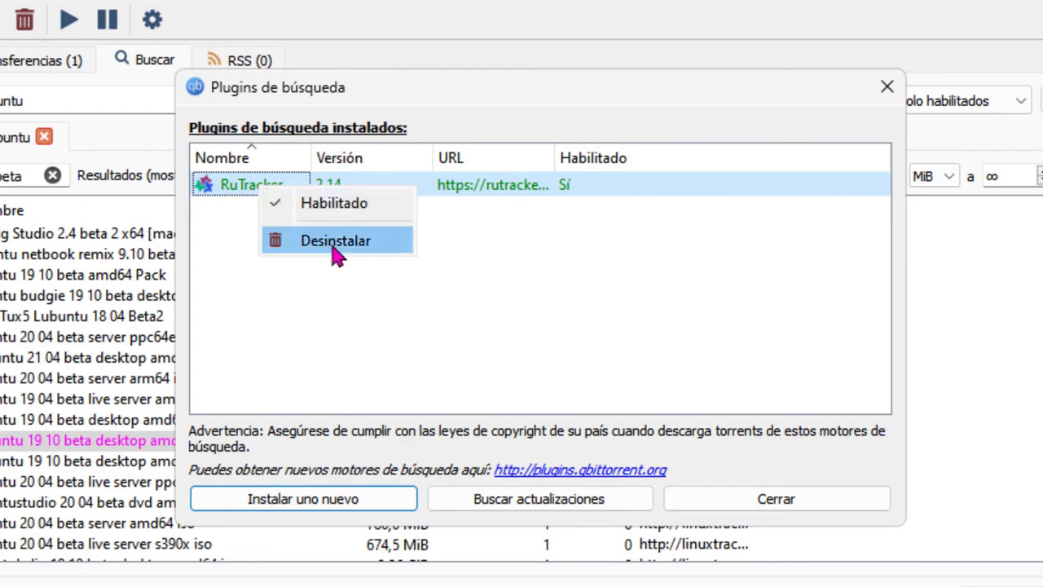